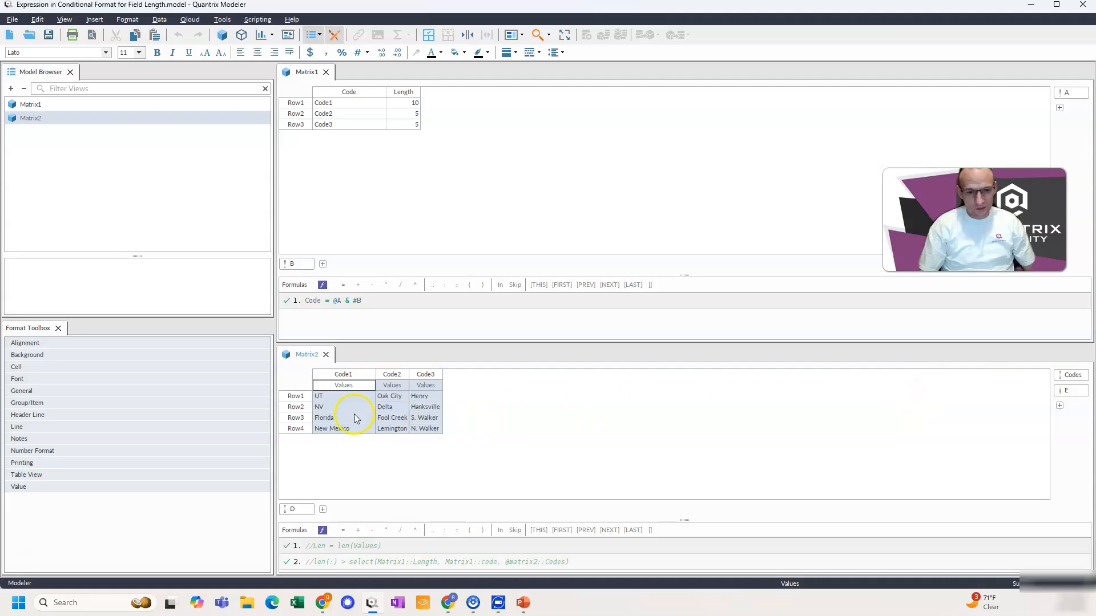
- Examine the Code1, Code2 and Code3 values in Matrix2 and the length limit for each code in Matrix1
click(386, 376)
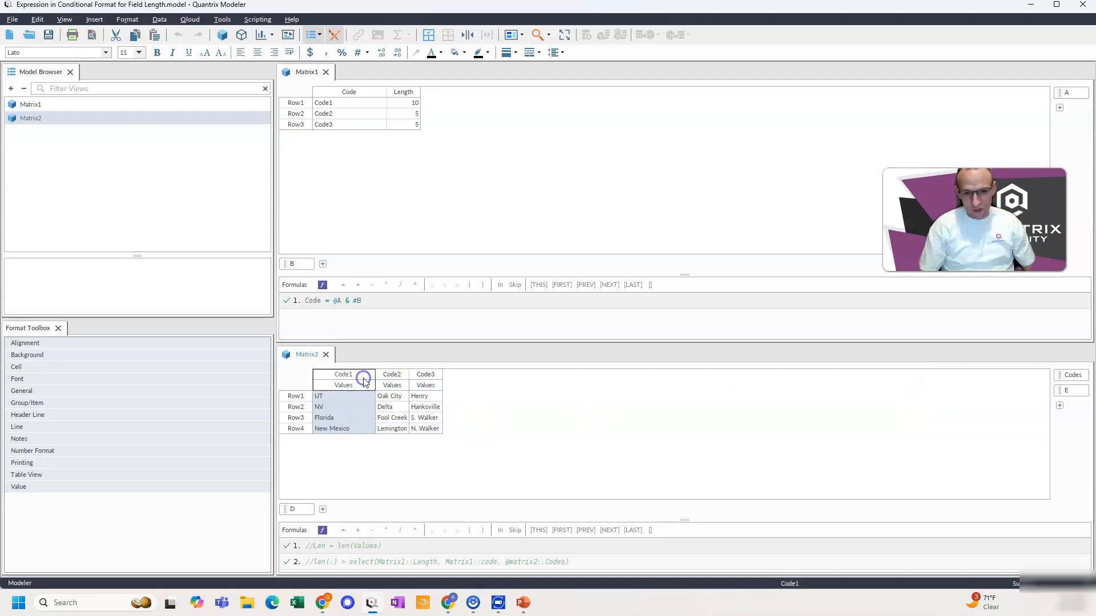
click(424, 374)
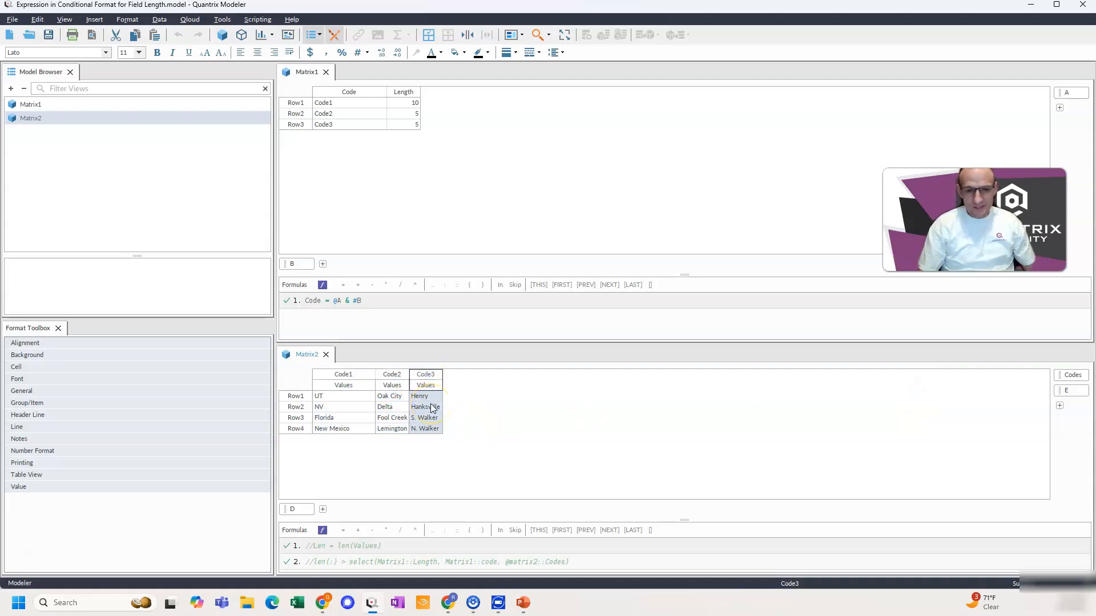
click(364, 387)
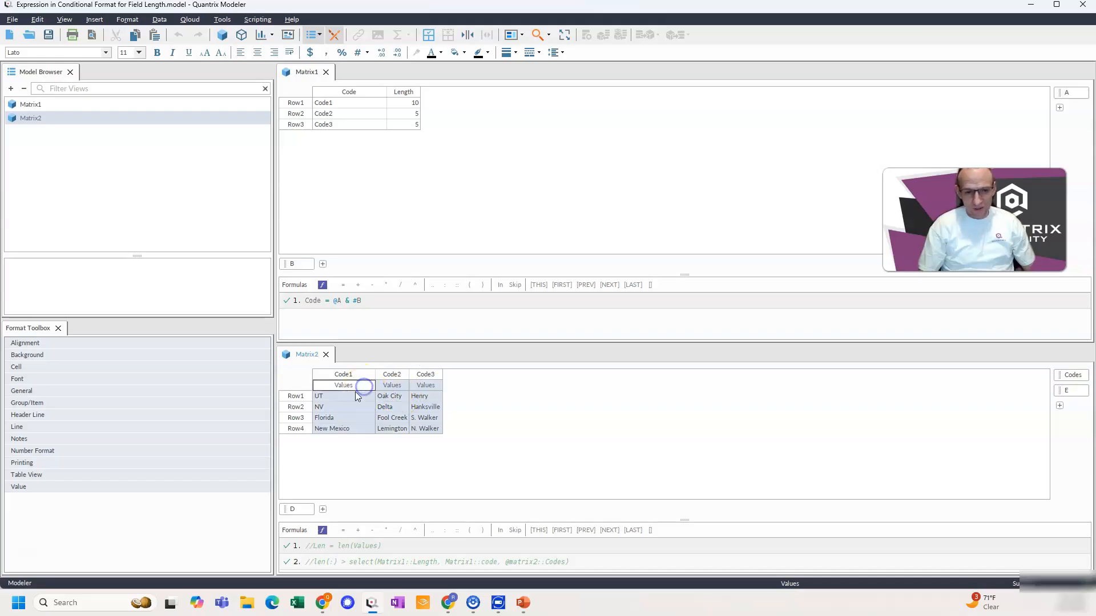
click(350, 375)
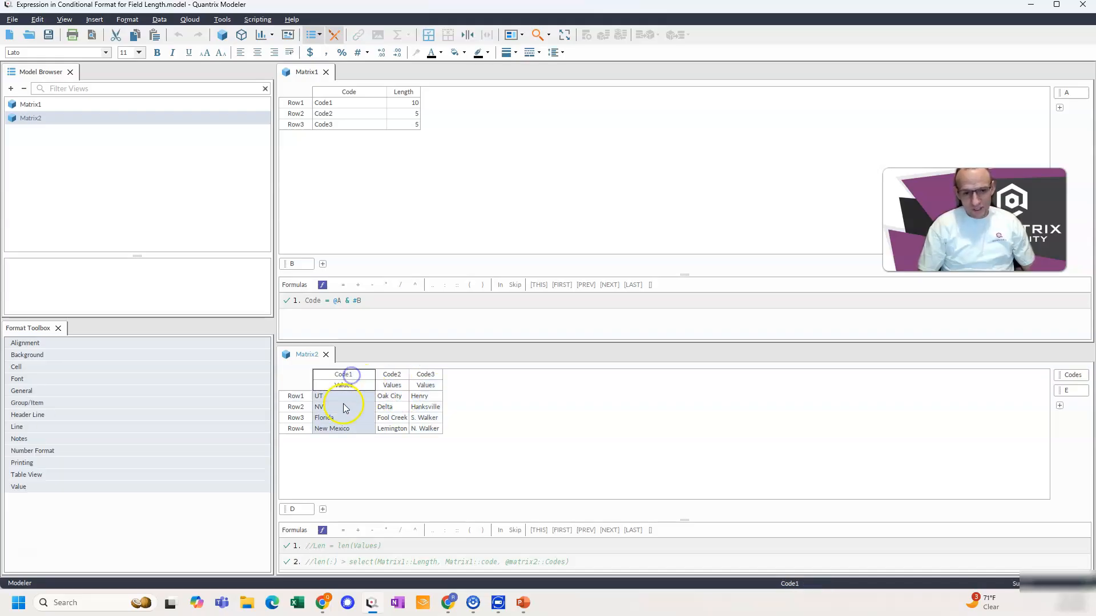
double_click(344, 406)
click(342, 396)
click(339, 417)
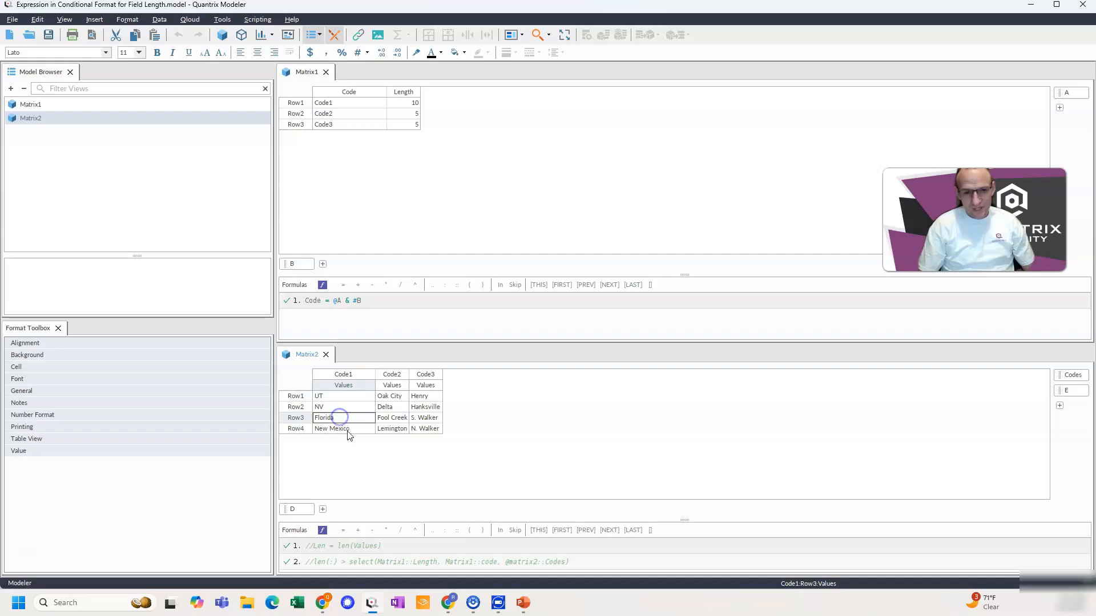
click(391, 373)
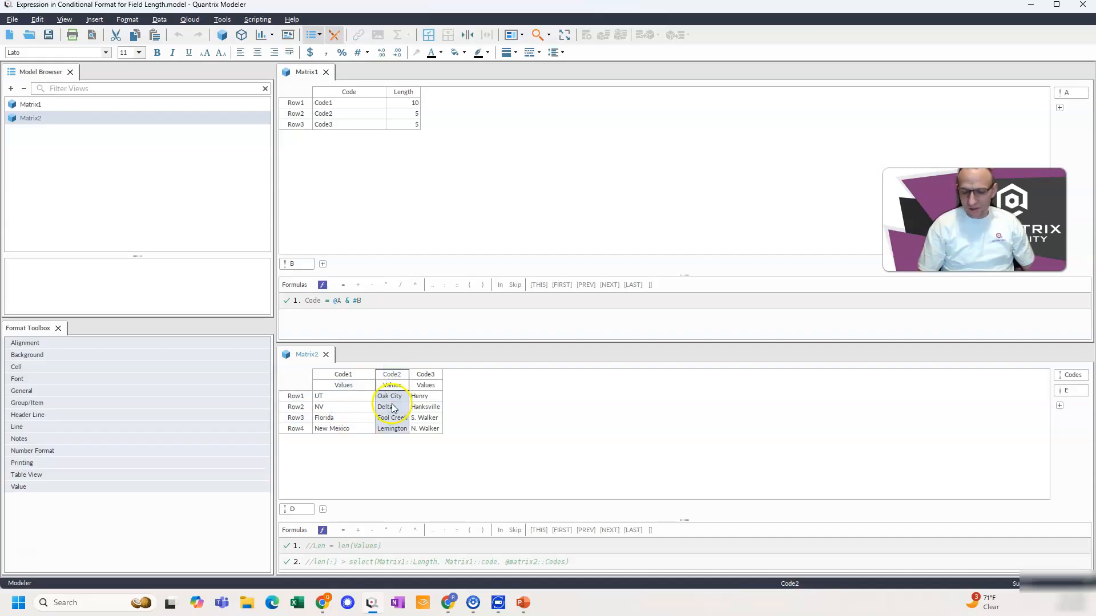
click(425, 374)
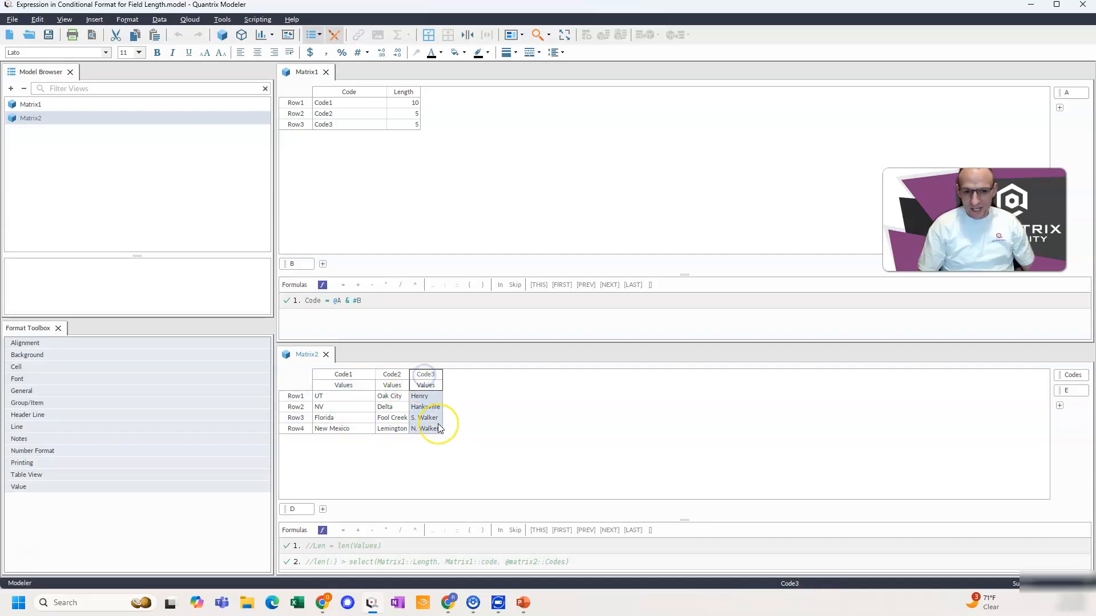
click(425, 385)
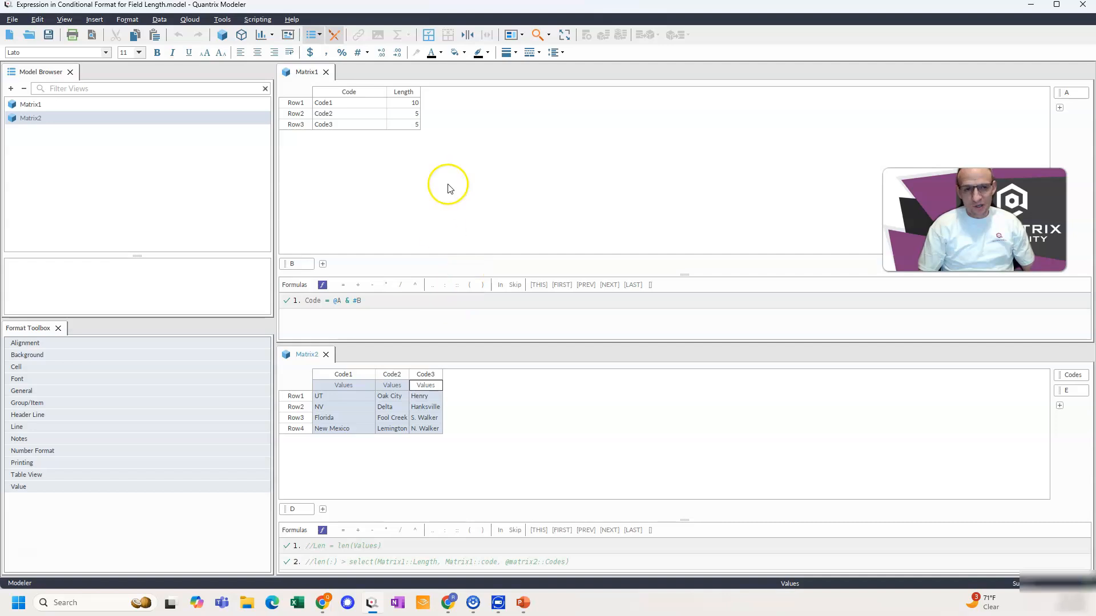
drag(406, 103, 407, 133)
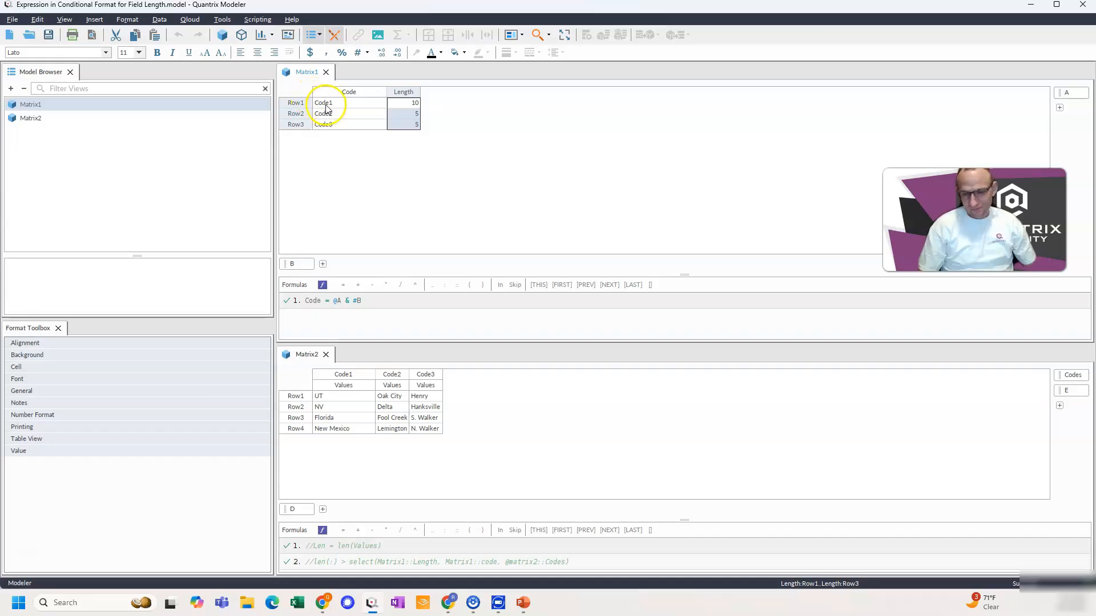
click(319, 105)
click(404, 105)
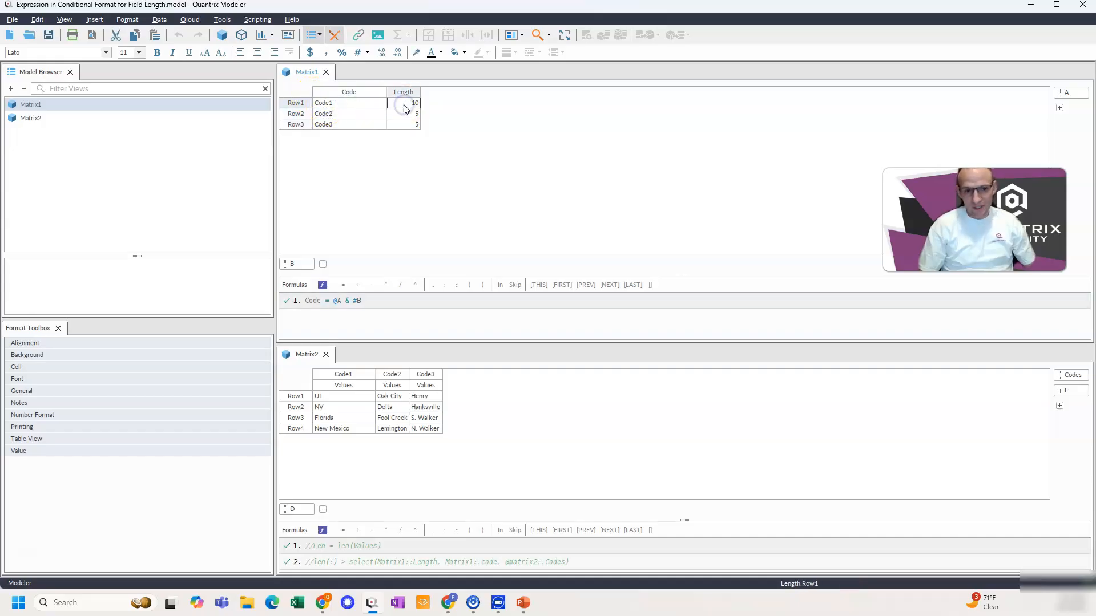
click(347, 377)
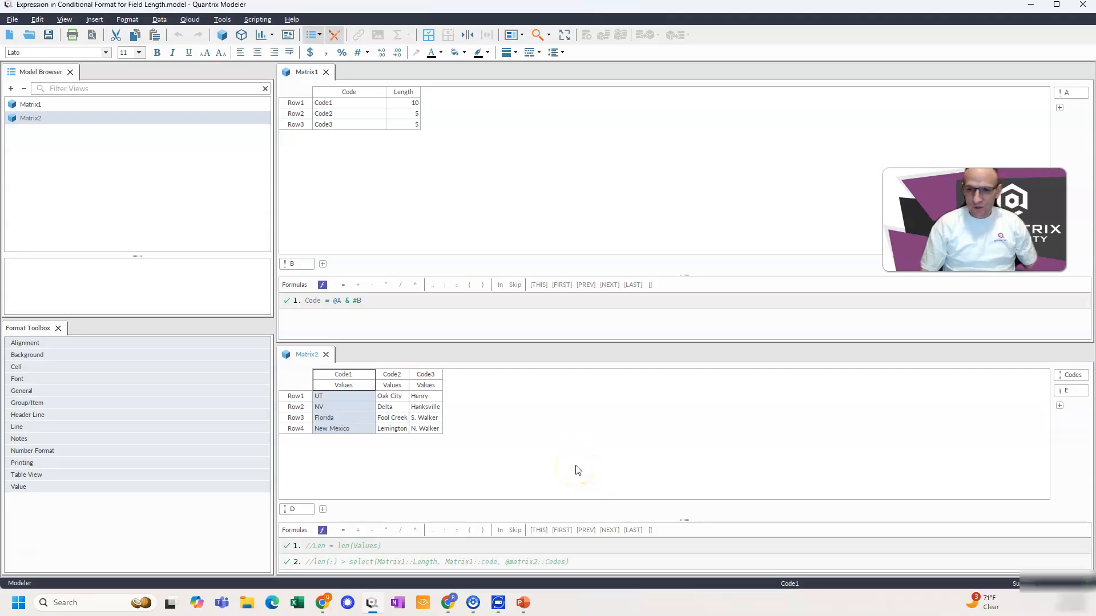
- Add an item E2 after Values in Matrix2 and calculate it with the formula E2 = len(Values)
click(341, 388)
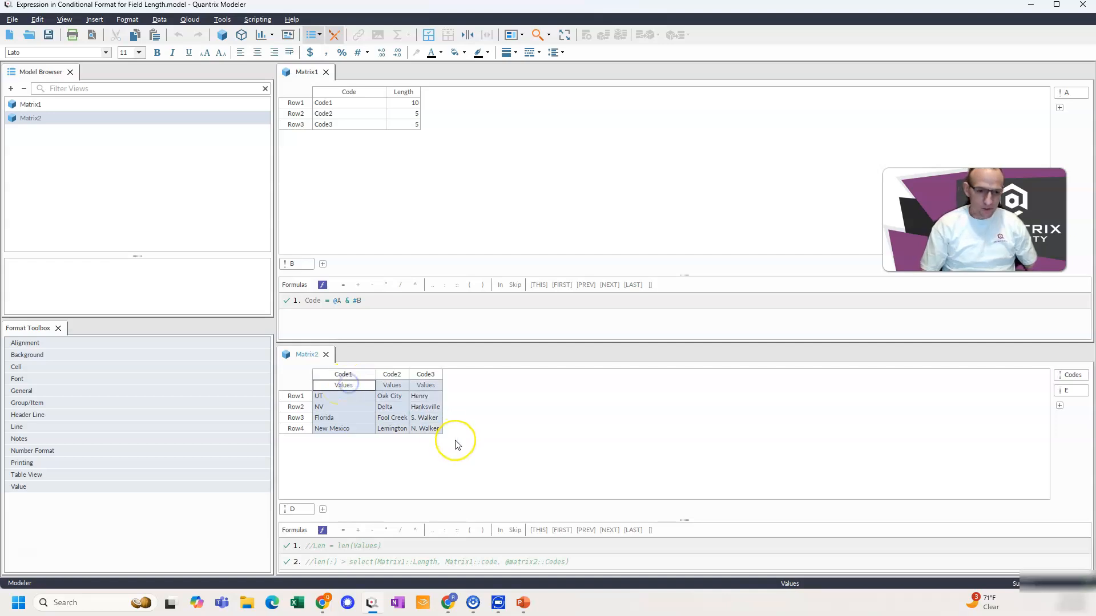
key(Return)
text(= len()
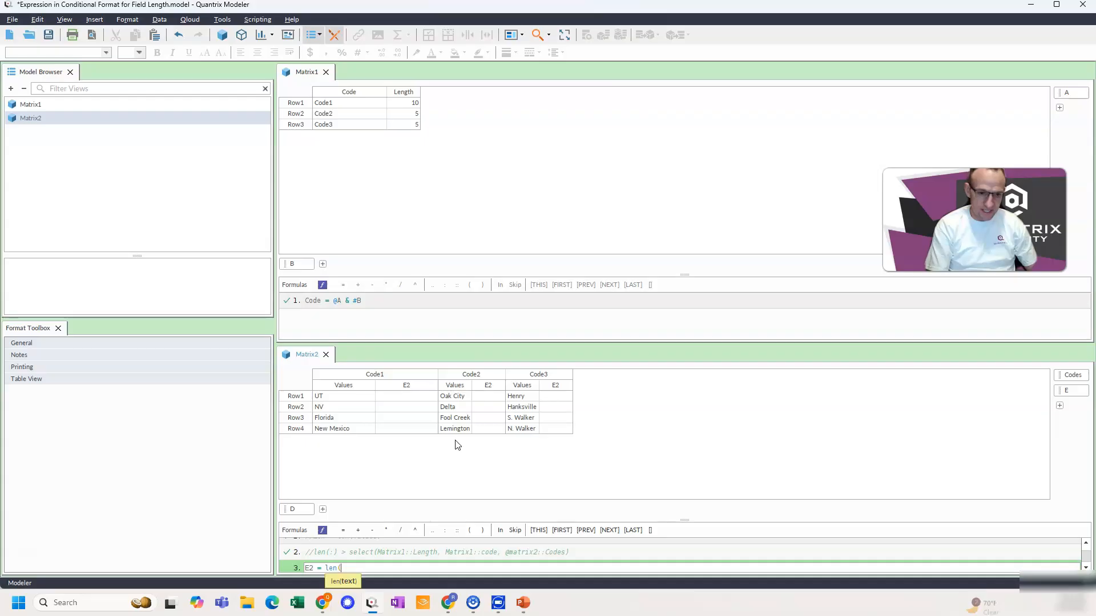
click(360, 386)
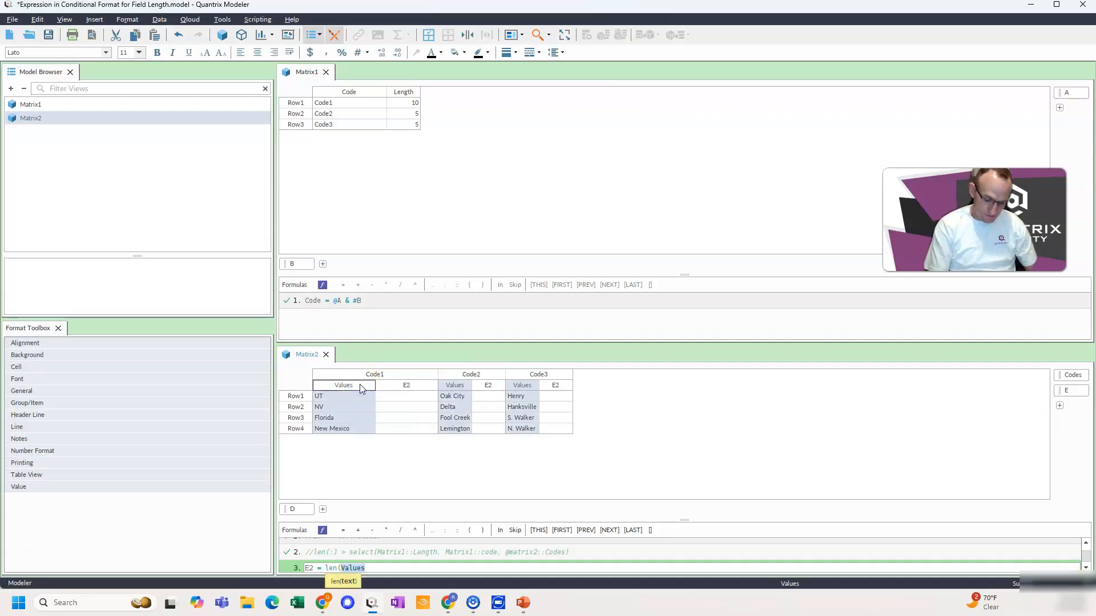
text())
key(Return)
click(457, 410)
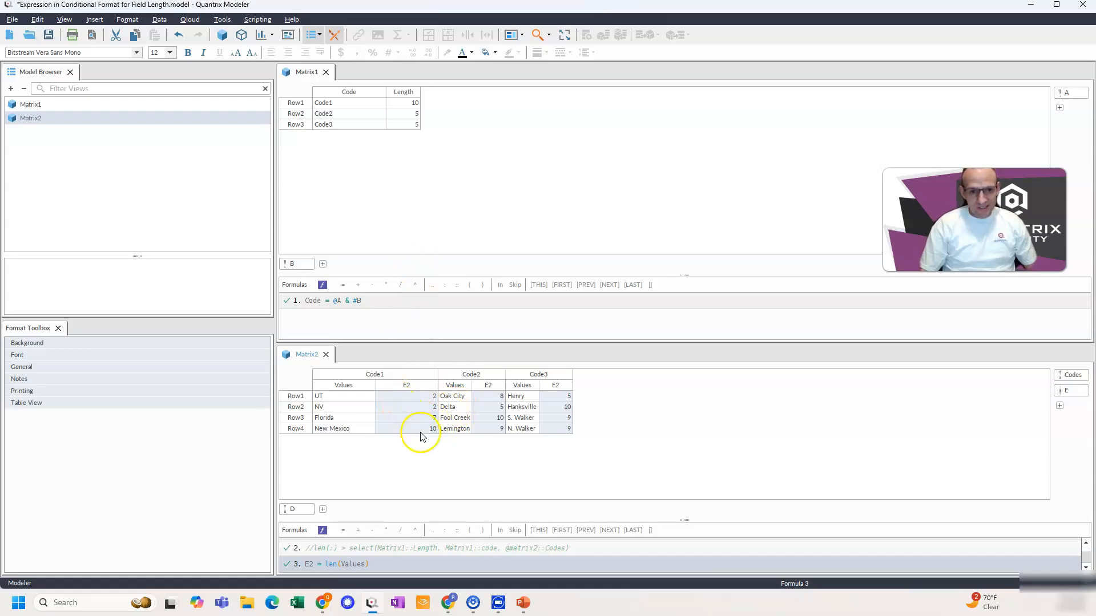
- Set the Length for Code1 in Matrix1 to 7 and compare it with the New Mexico entry's length in Matrix2
click(408, 106)
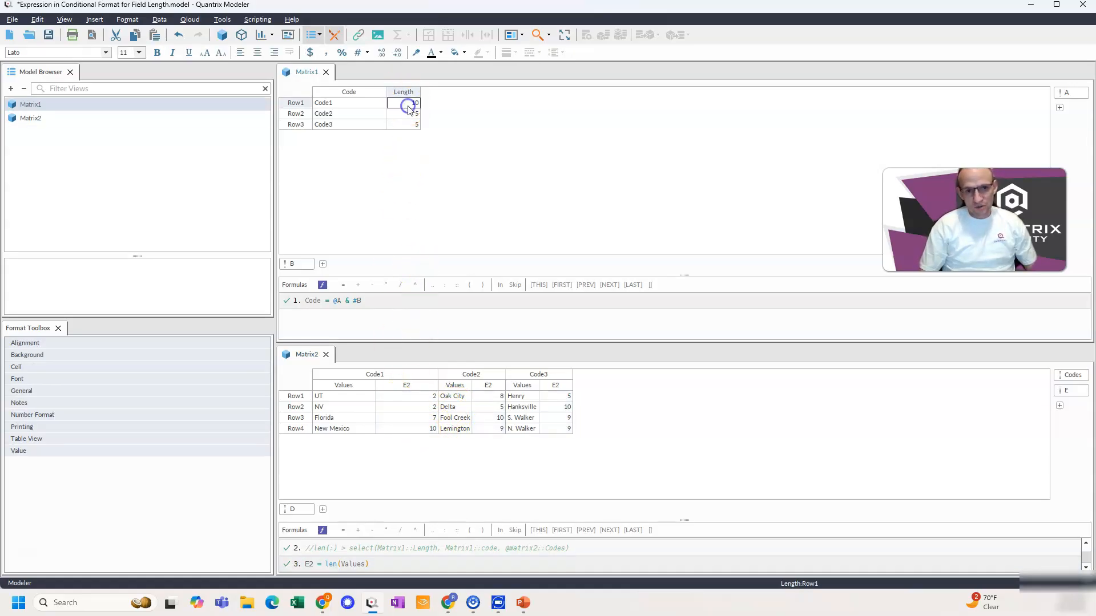
text(7)
key(Return)
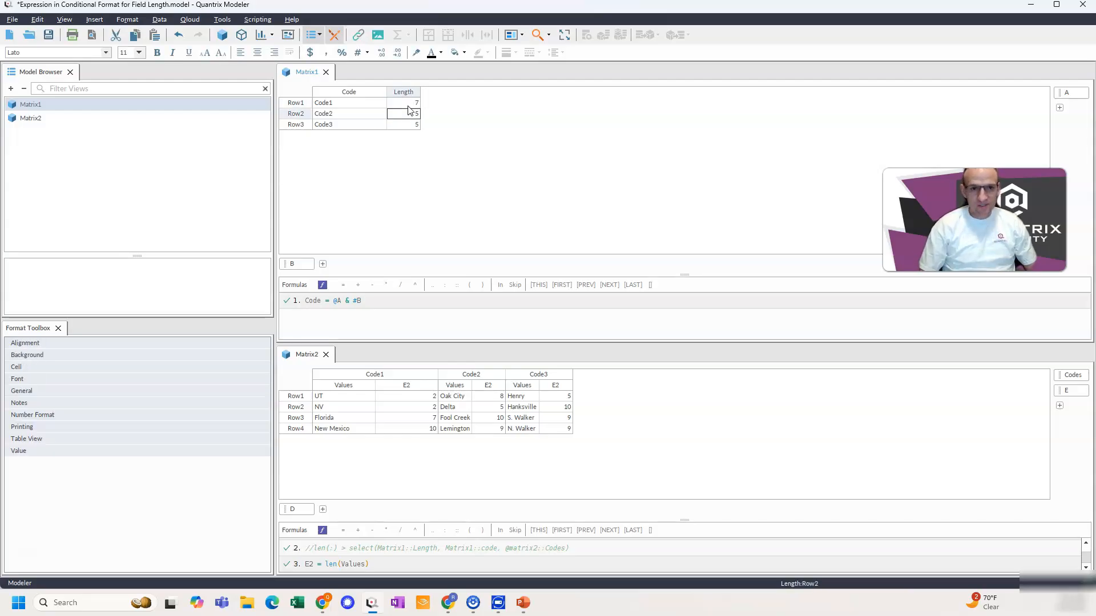
click(416, 431)
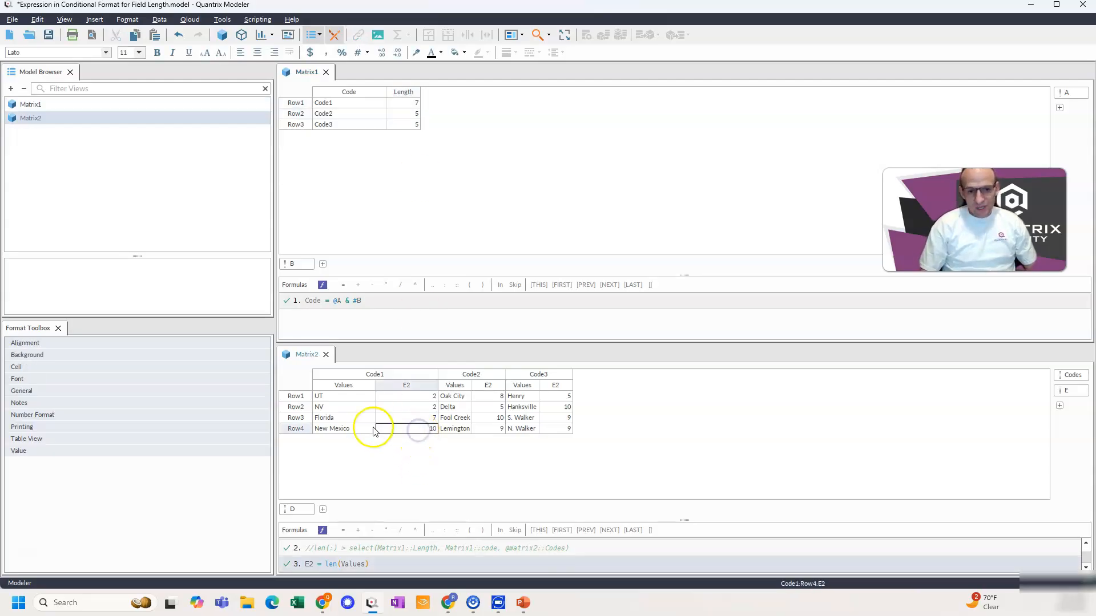
click(354, 432)
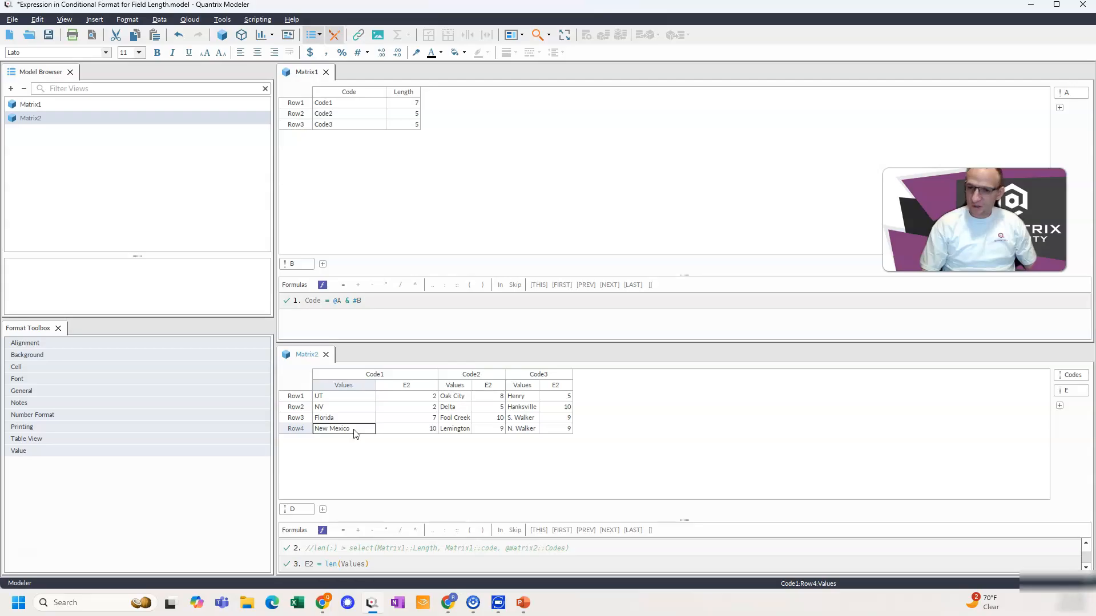
click(415, 430)
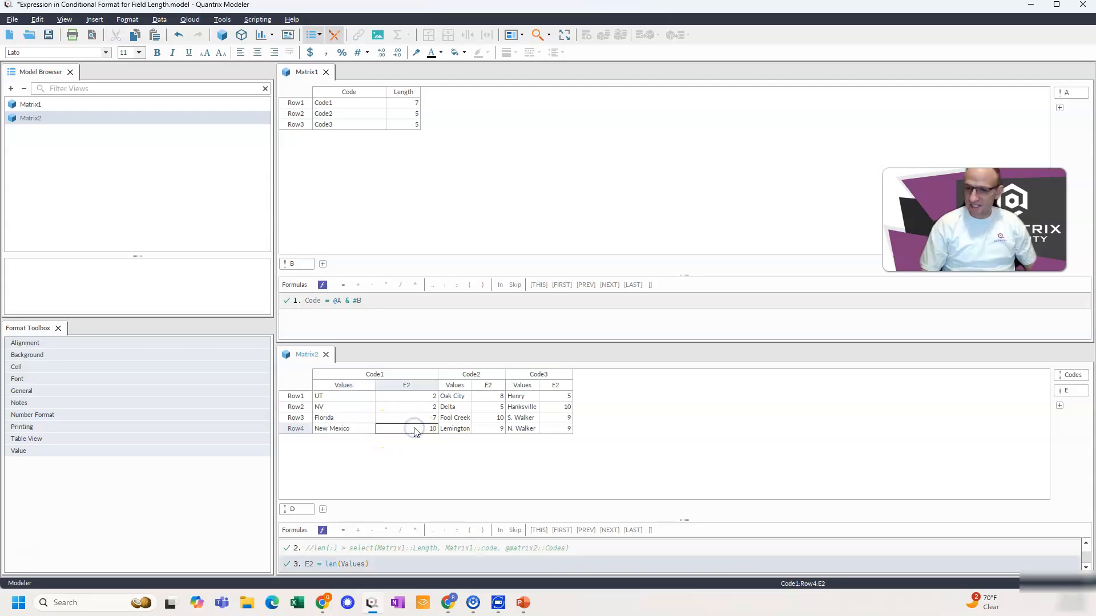
click(409, 104)
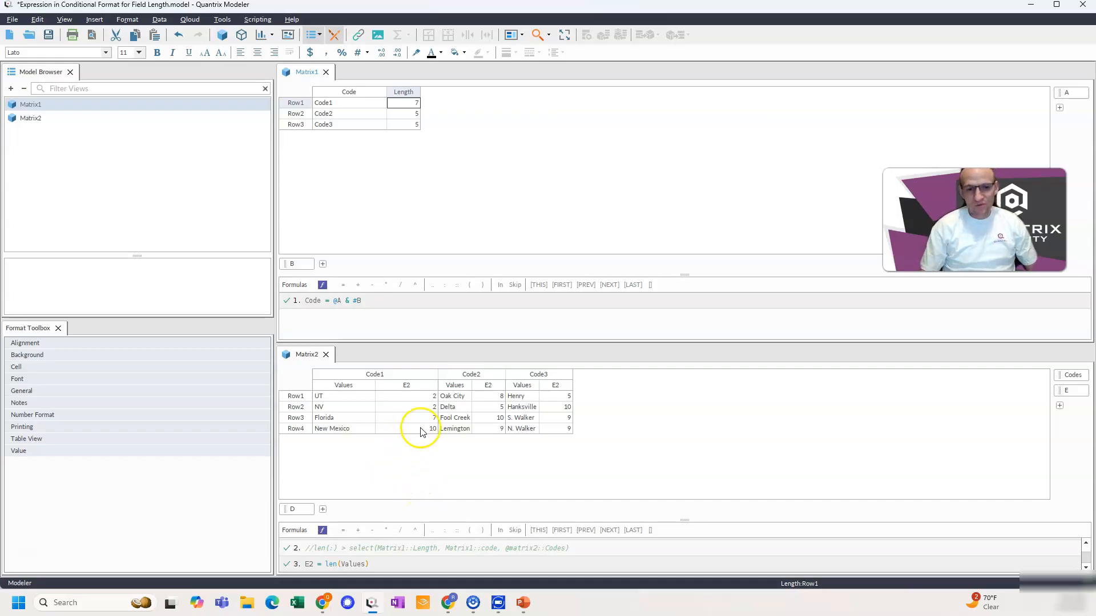
- Add a conditional format to the Values item in Matrix2 with white text on a red background
click(370, 389)
right_click(370, 390)
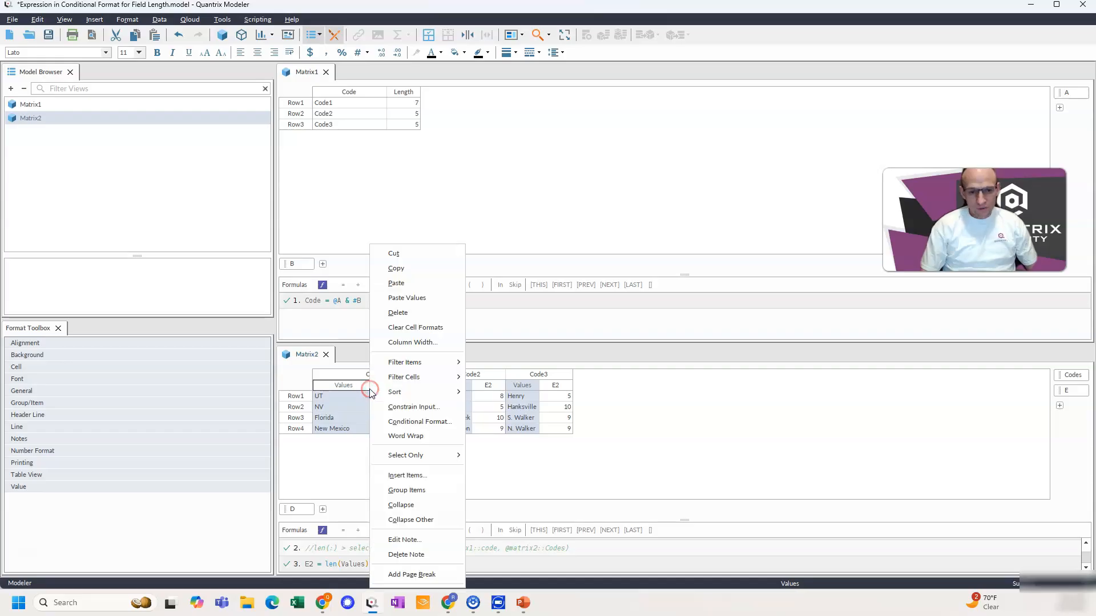
click(424, 422)
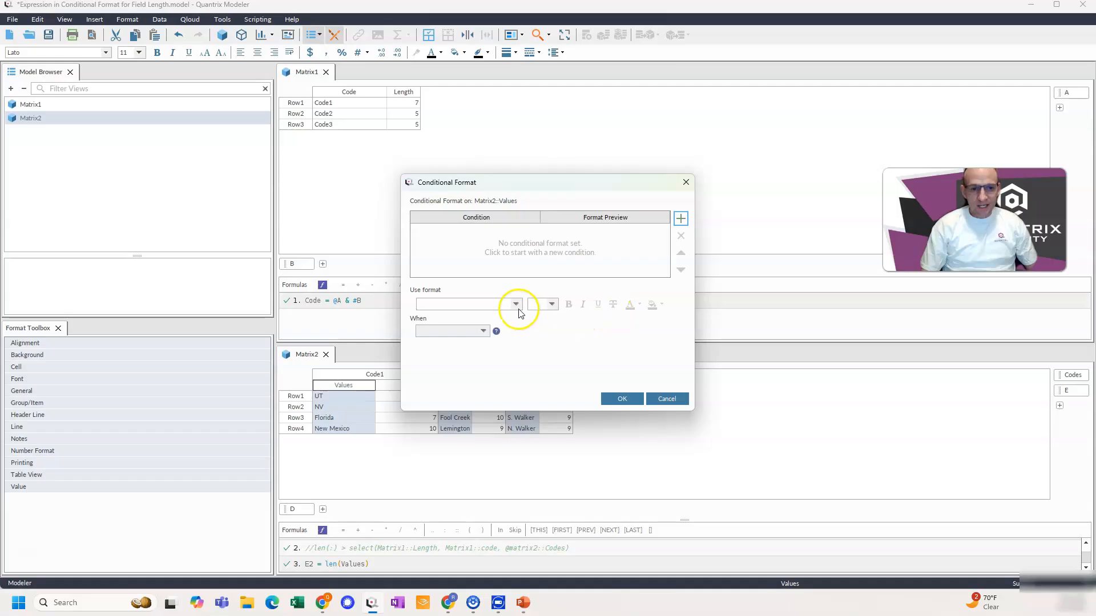
click(680, 219)
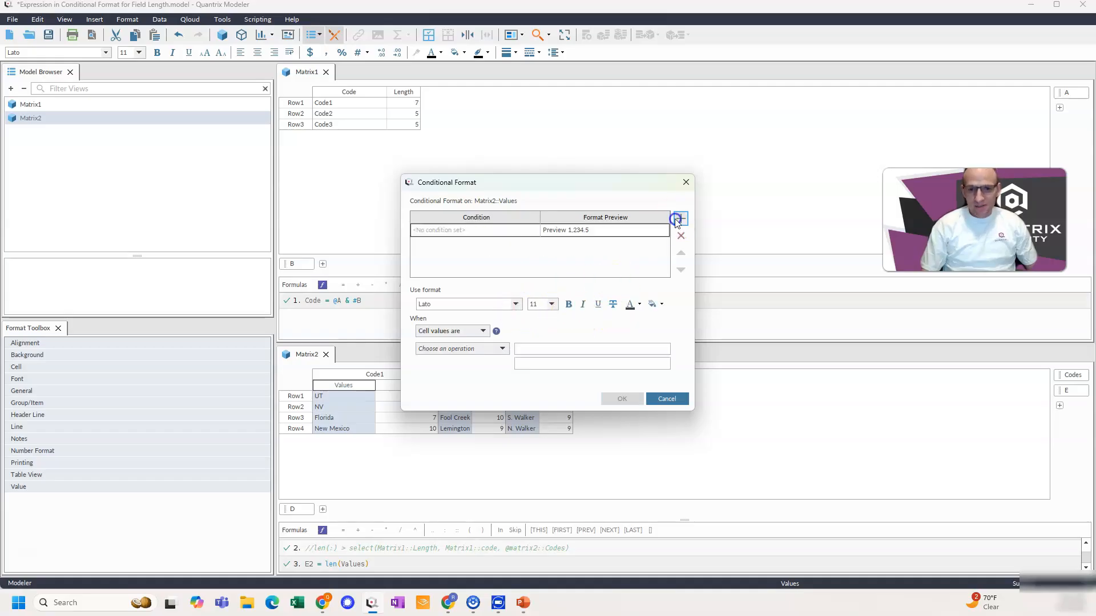
click(639, 305)
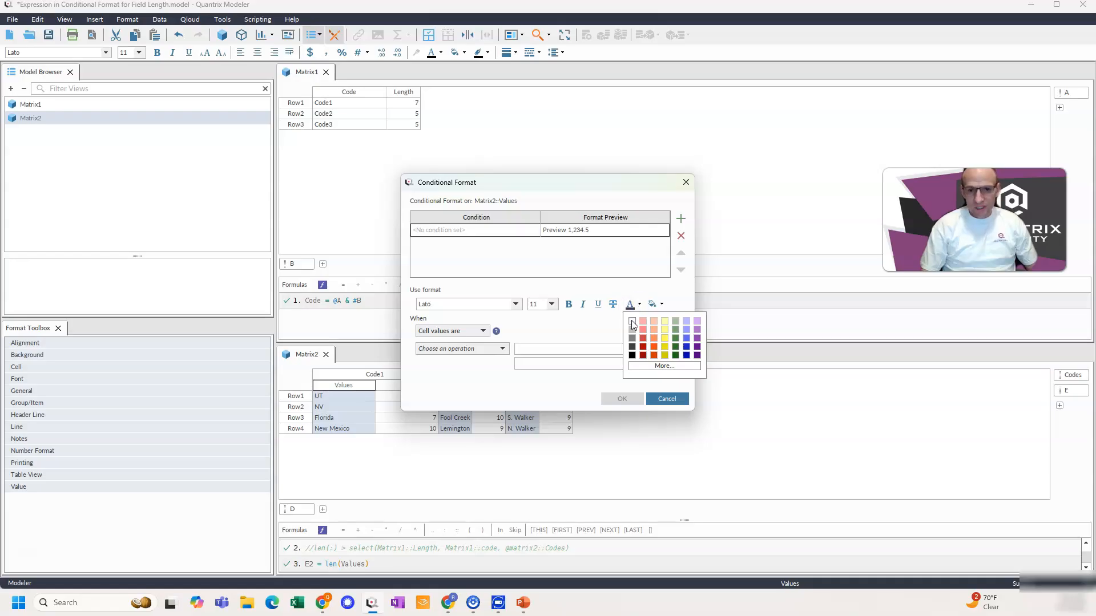
click(631, 321)
click(661, 304)
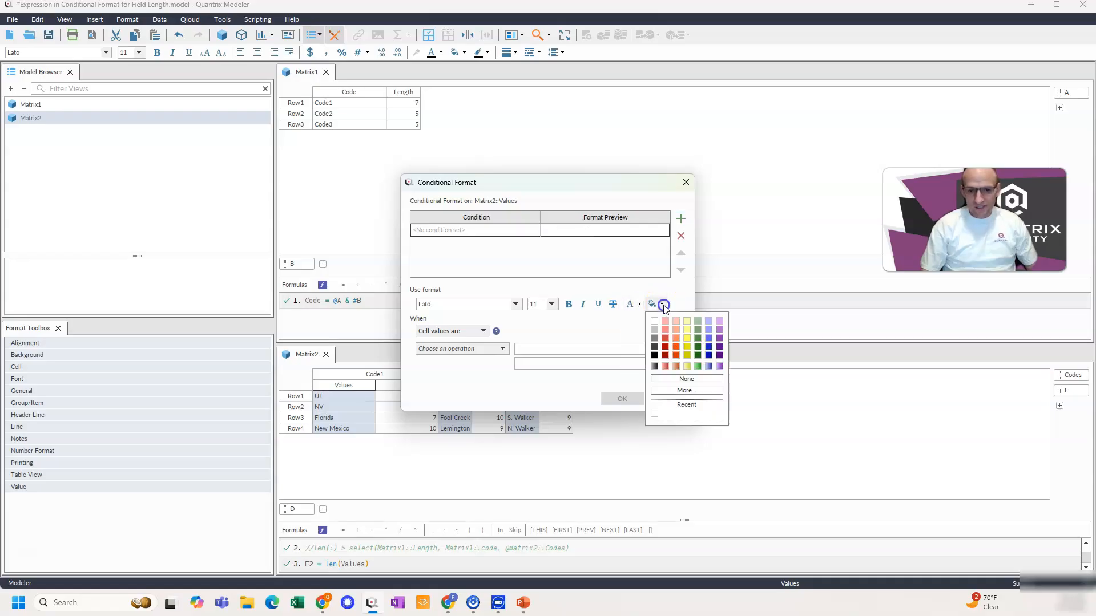
click(666, 339)
- Make the conditional format apply when an expression is true and start its expression with e2 >
click(483, 332)
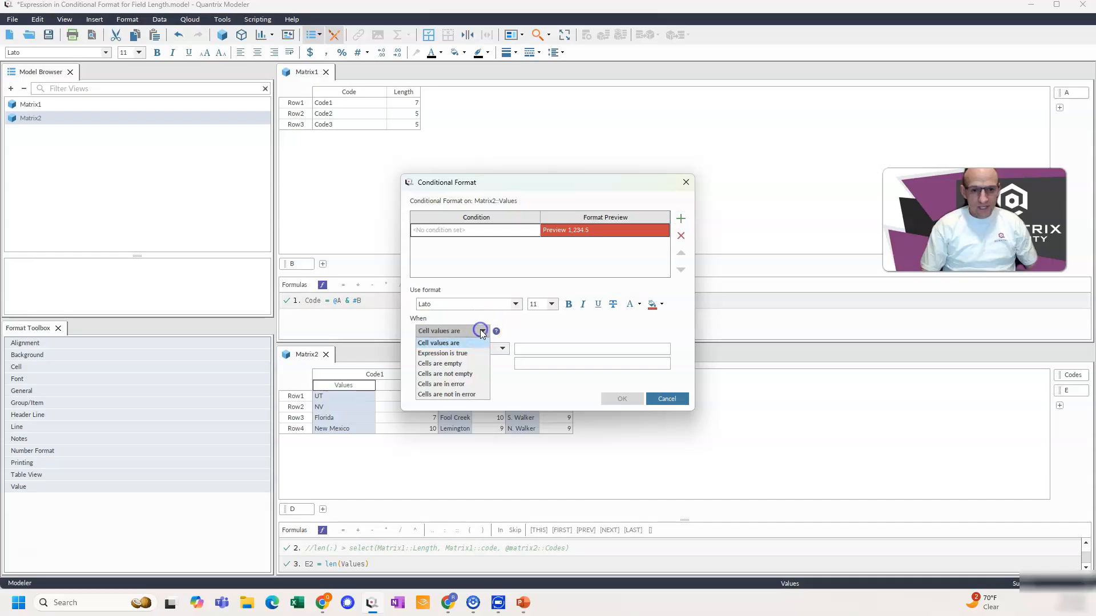
click(464, 353)
click(466, 354)
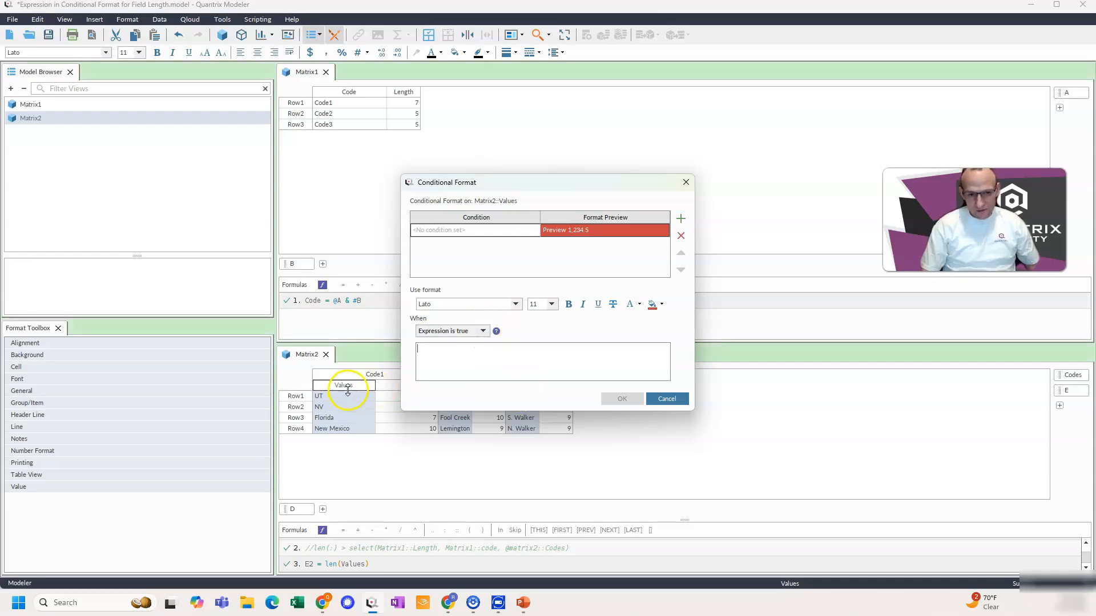
click(489, 345)
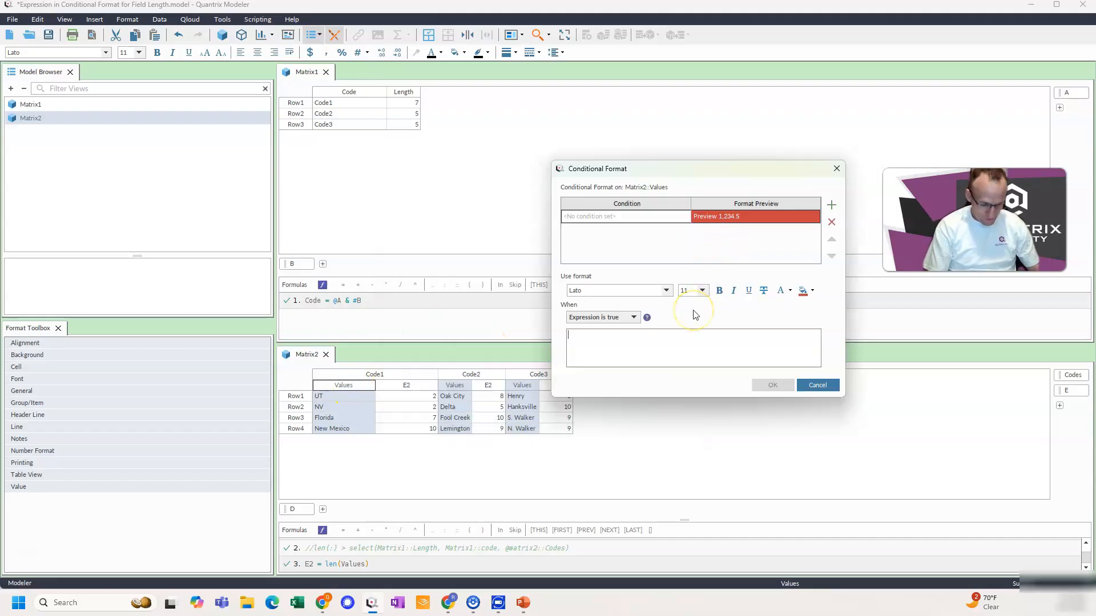
text(es)
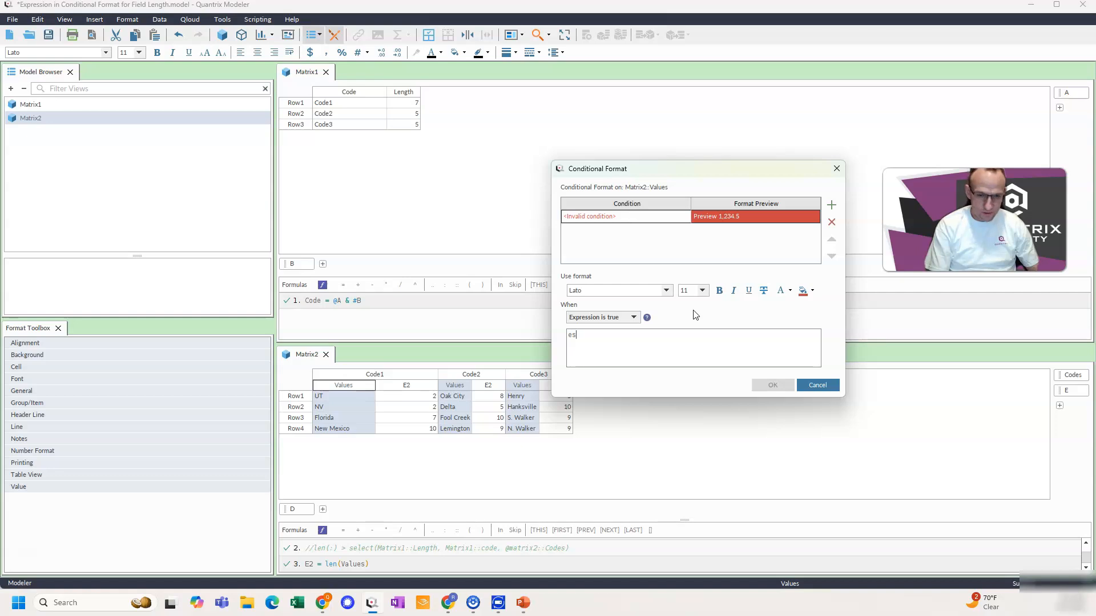
key(BackSpace)
text(2)
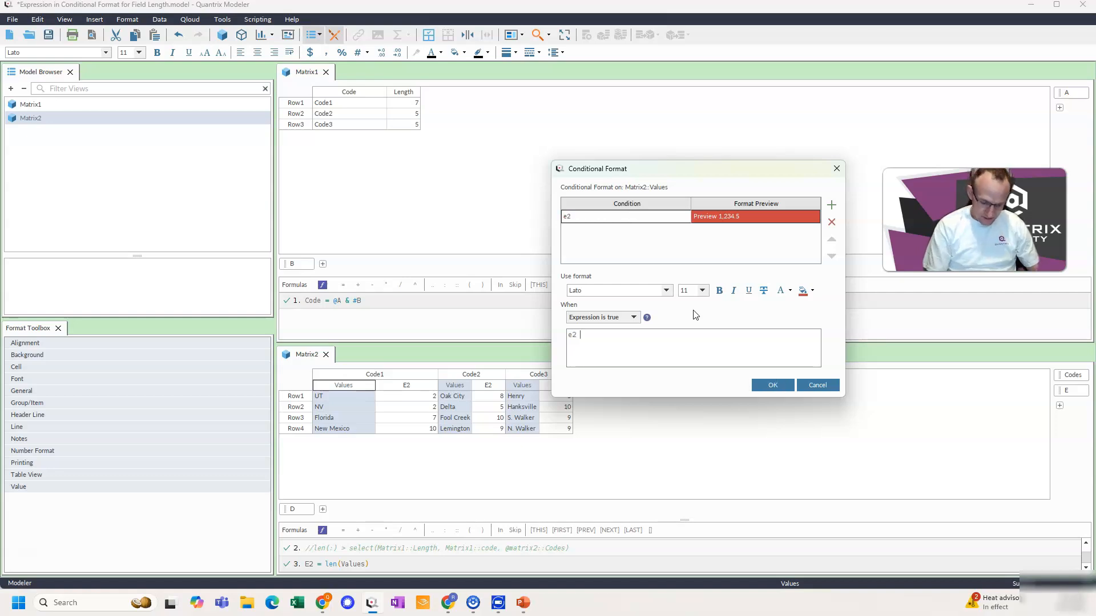
text( >)
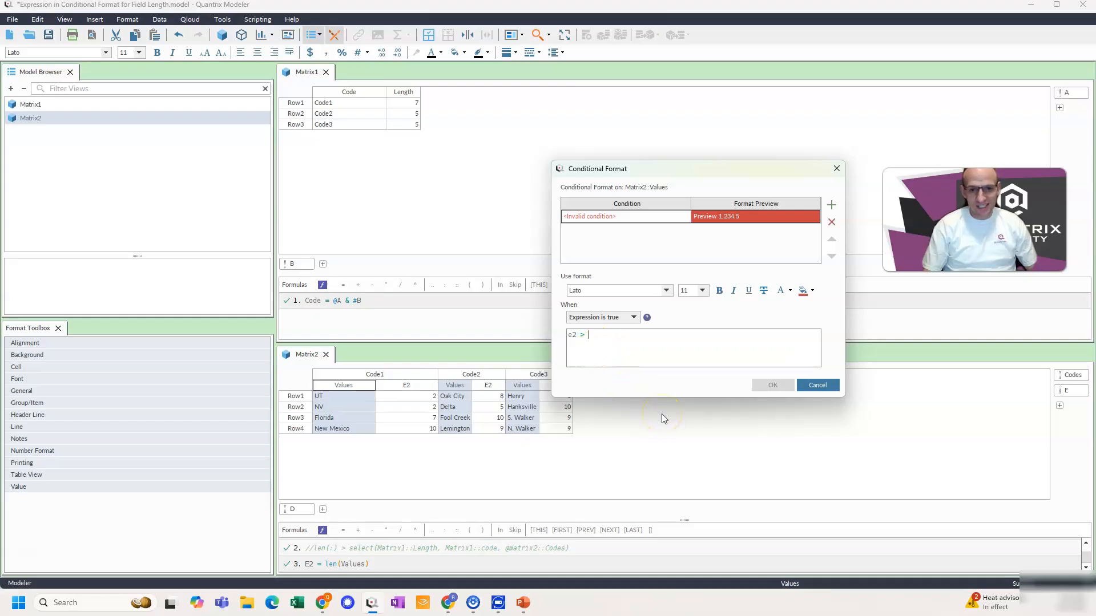
text(select()
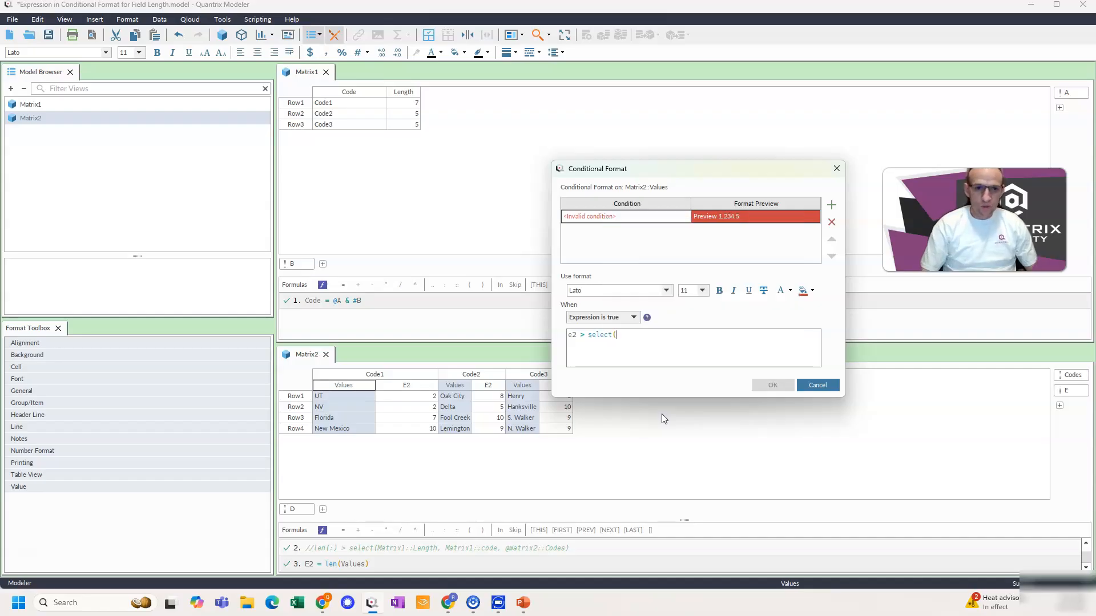
click(408, 93)
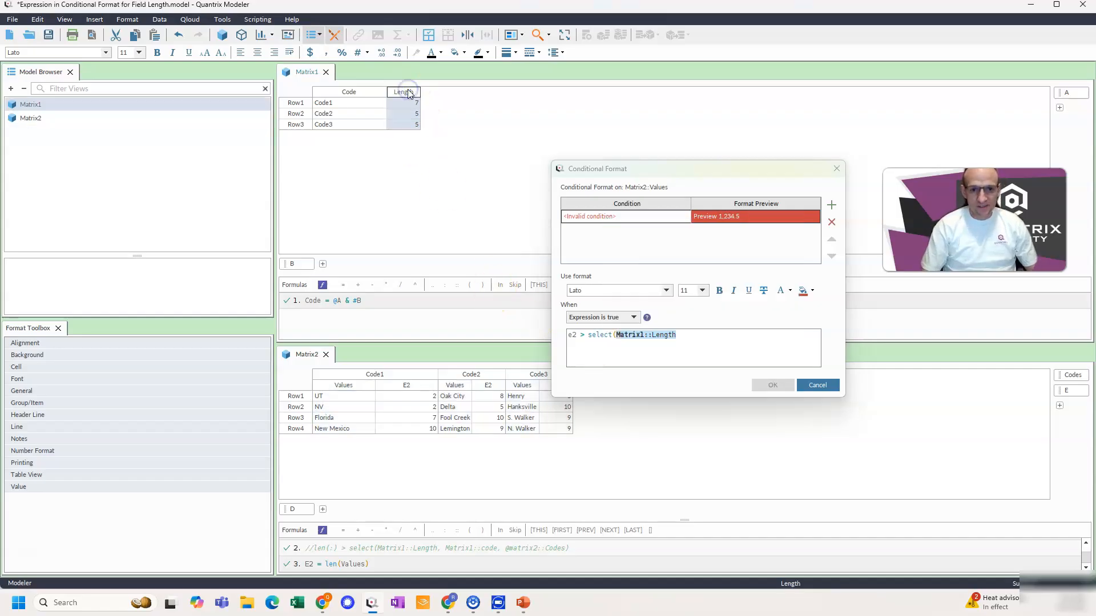
text(,)
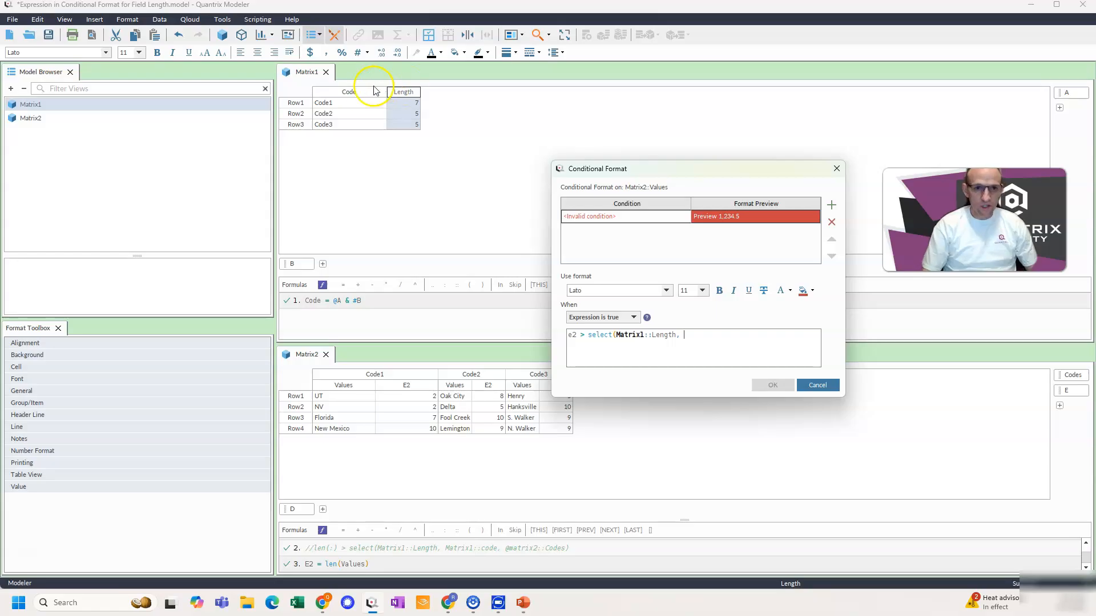
click(370, 93)
text(,)
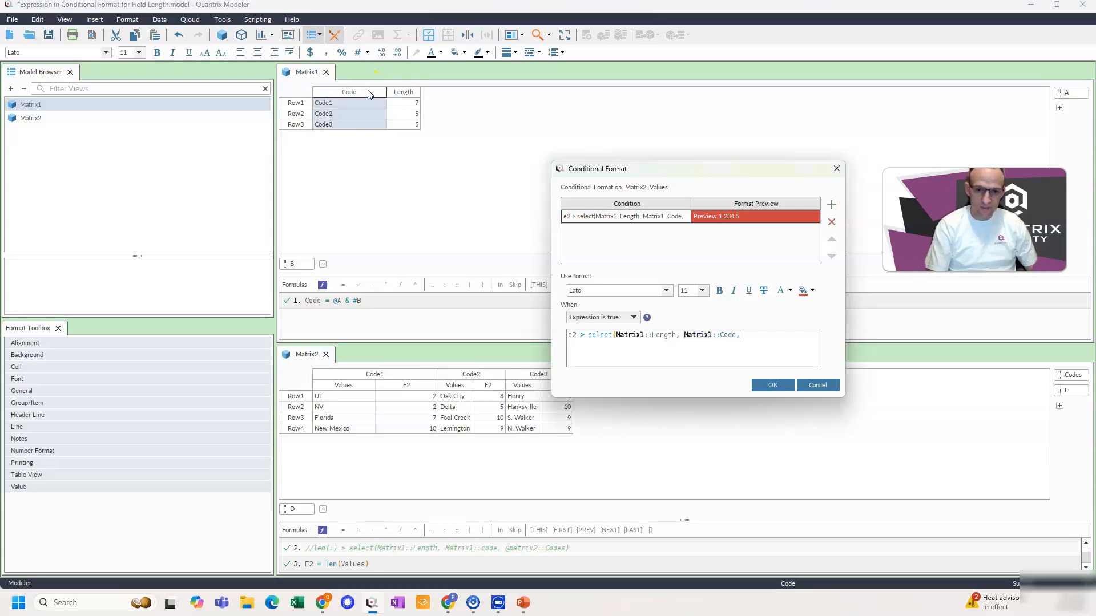
drag(651, 167, 524, 125)
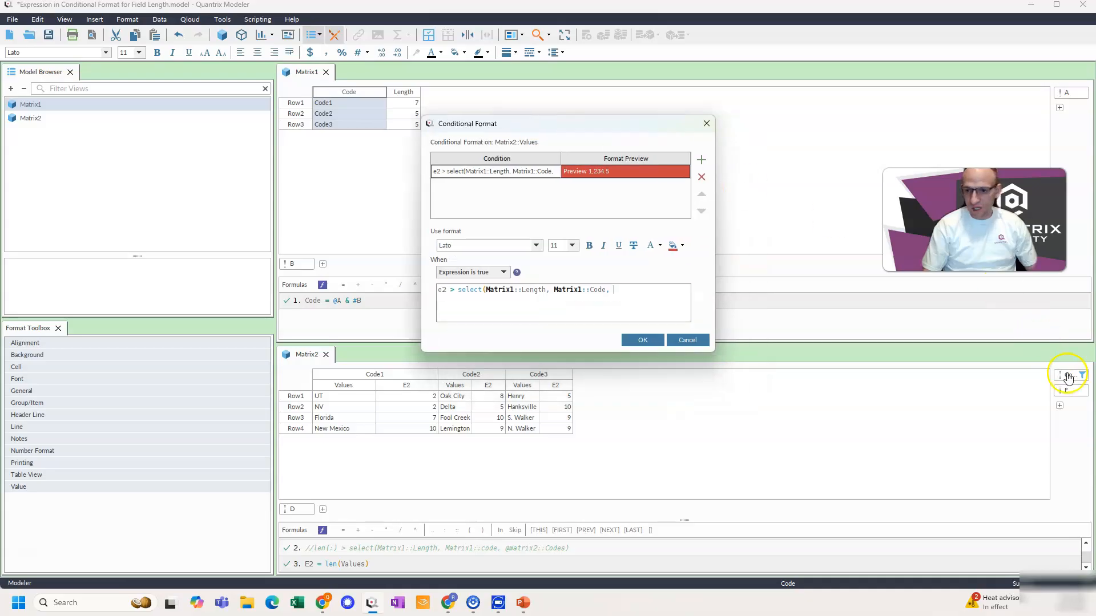
text(@)
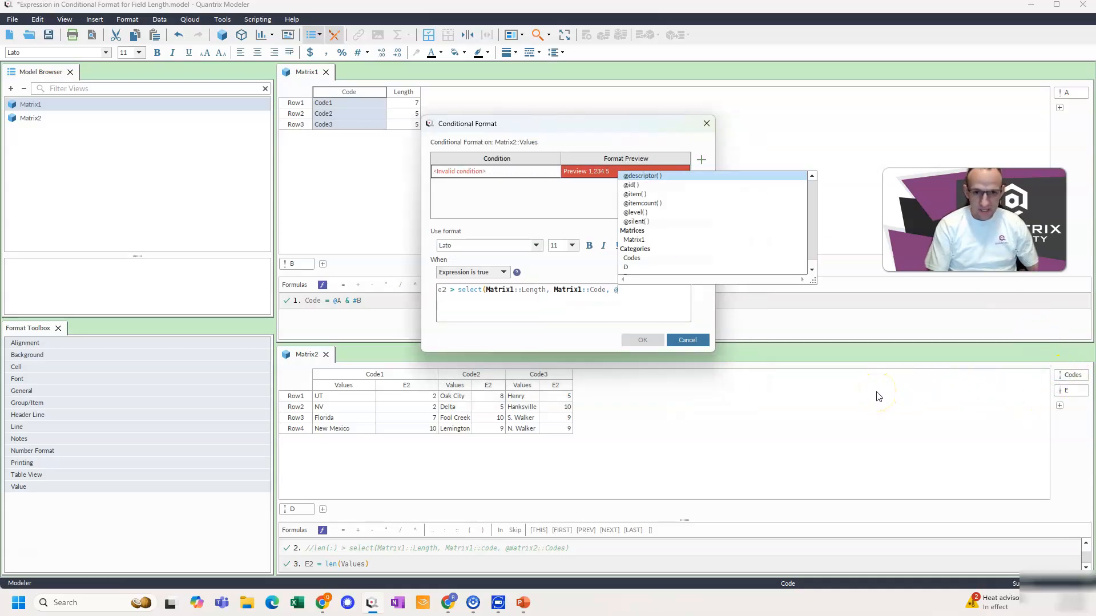
text(co)
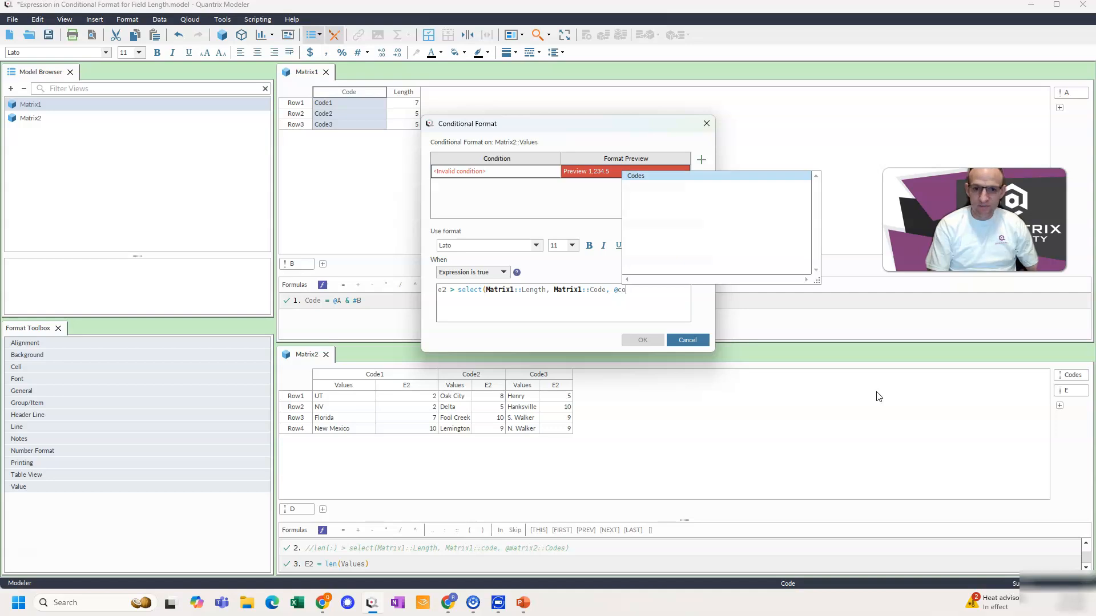
key(Return)
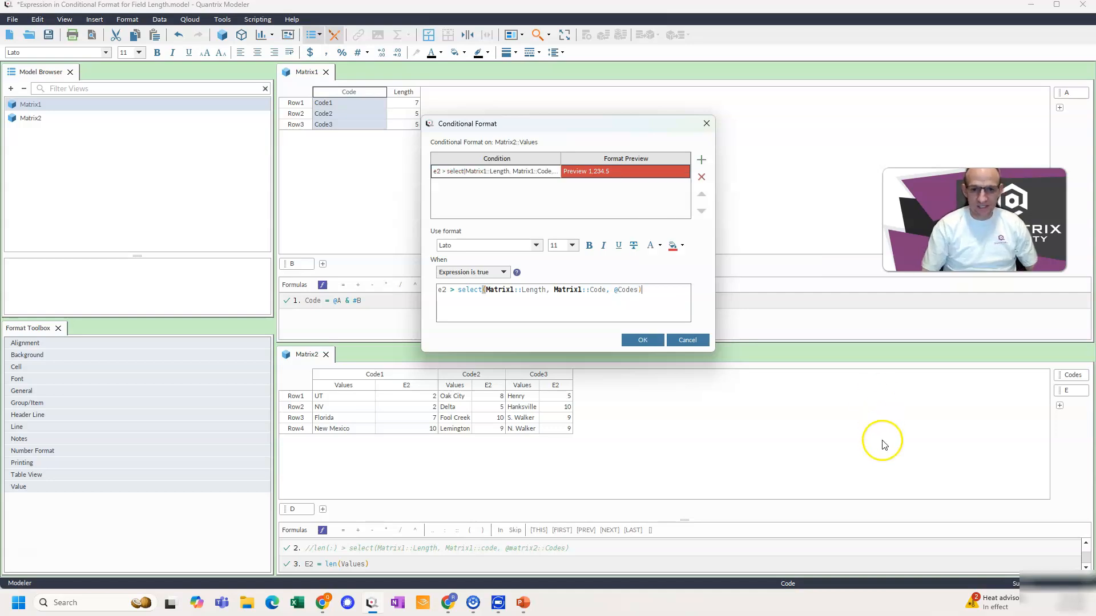
click(641, 340)
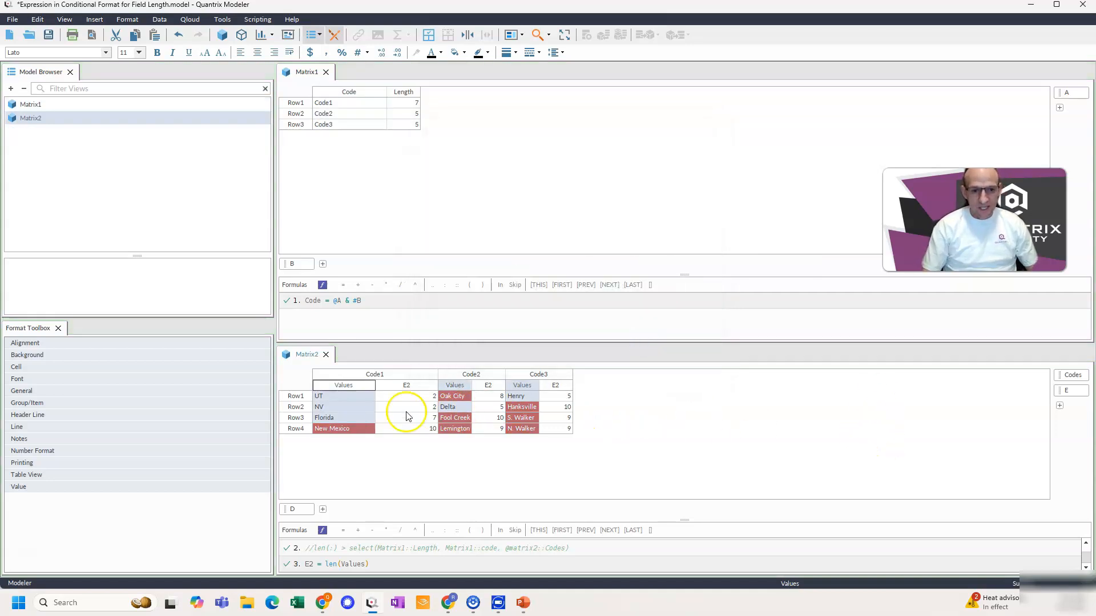
- Set the Length for Code1 in Matrix1 to 10 and check the highlighting of New Mexico in Matrix2
click(362, 428)
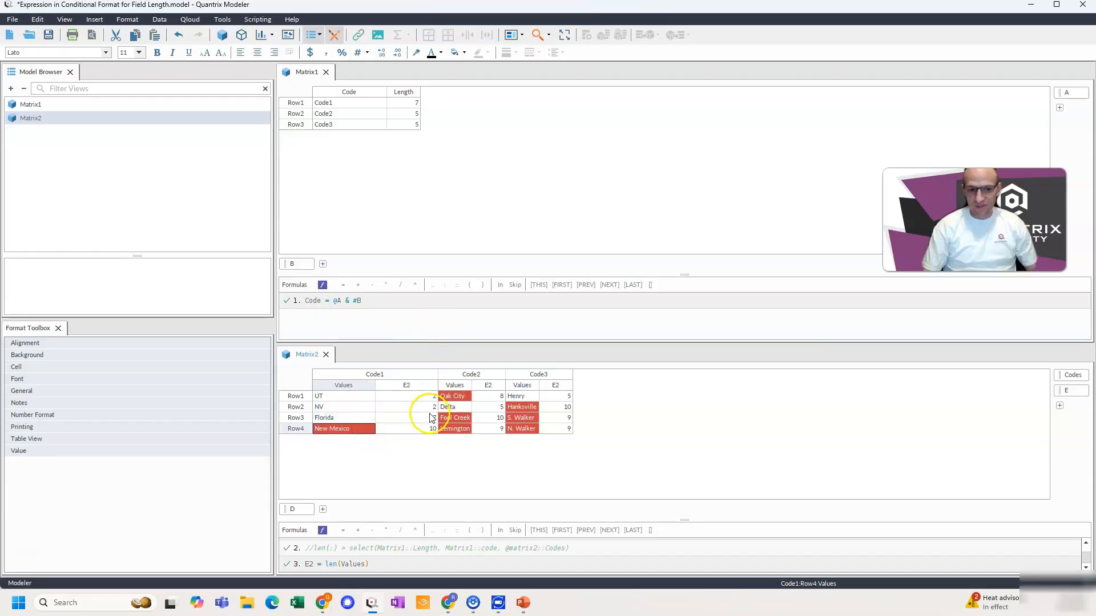
click(407, 104)
text(10)
key(Return)
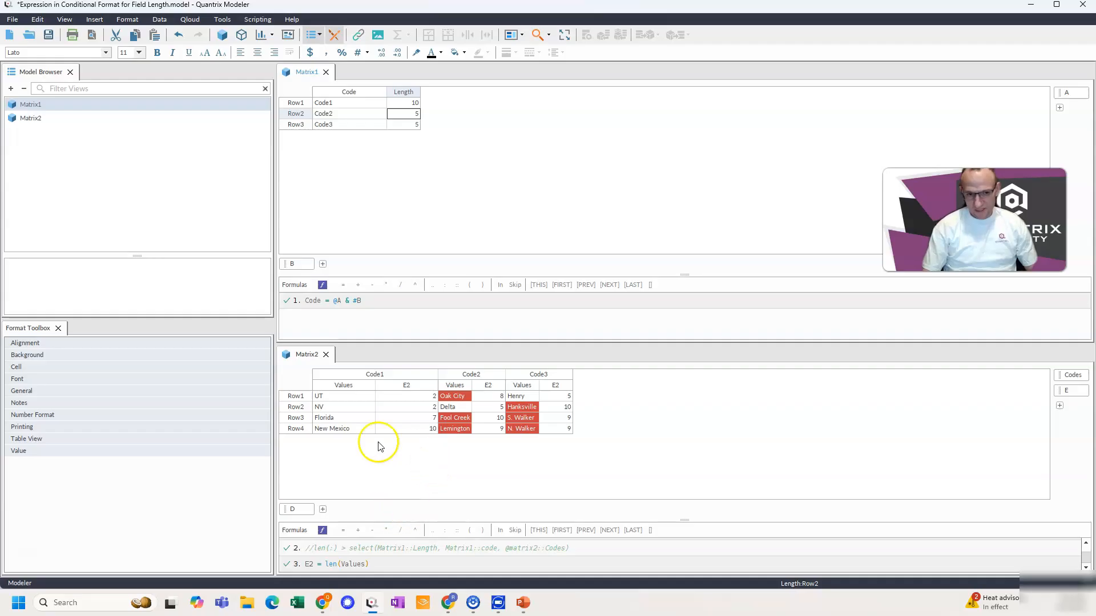
click(343, 429)
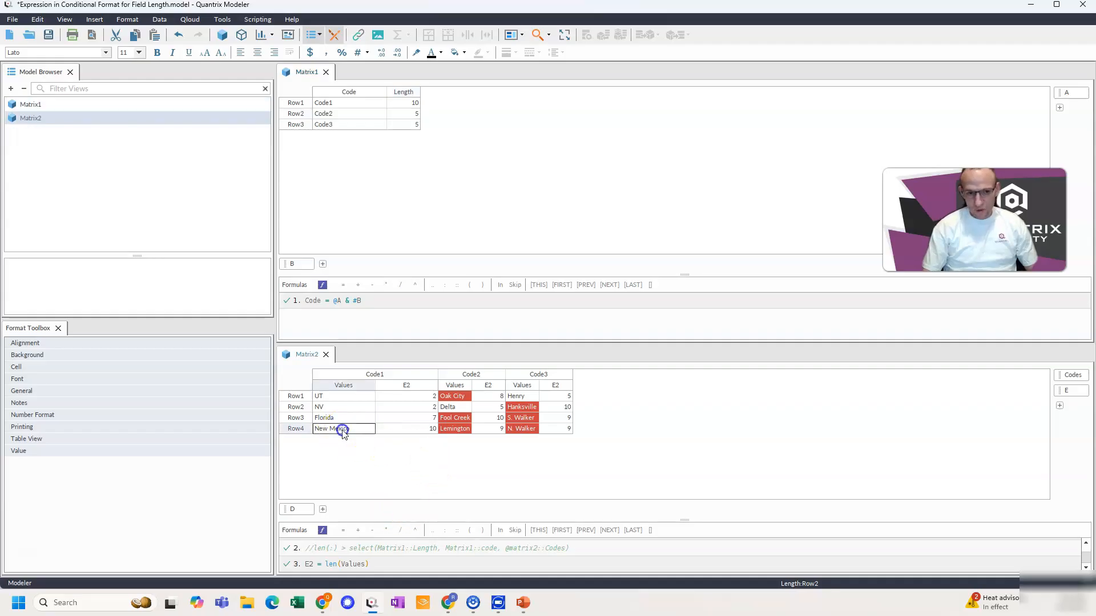
- Set the Length for Code1 in Matrix1 to 8
click(417, 104)
text(8)
key(Return)
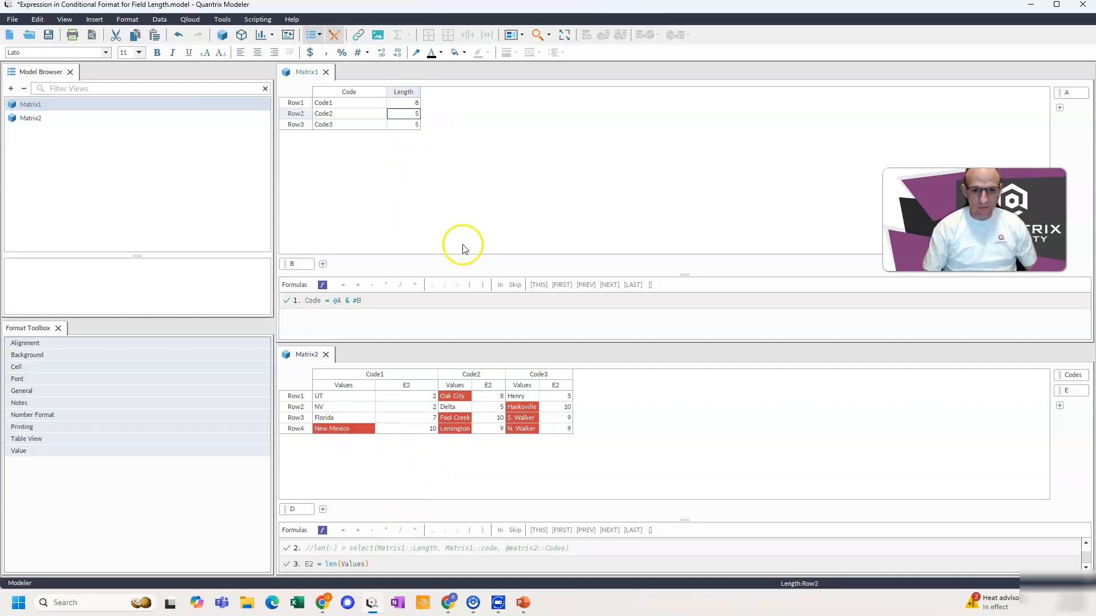
- Set the Length for Code2 in Matrix1 to 8 and compare it with the Oak City entry's length in Matrix2
click(486, 398)
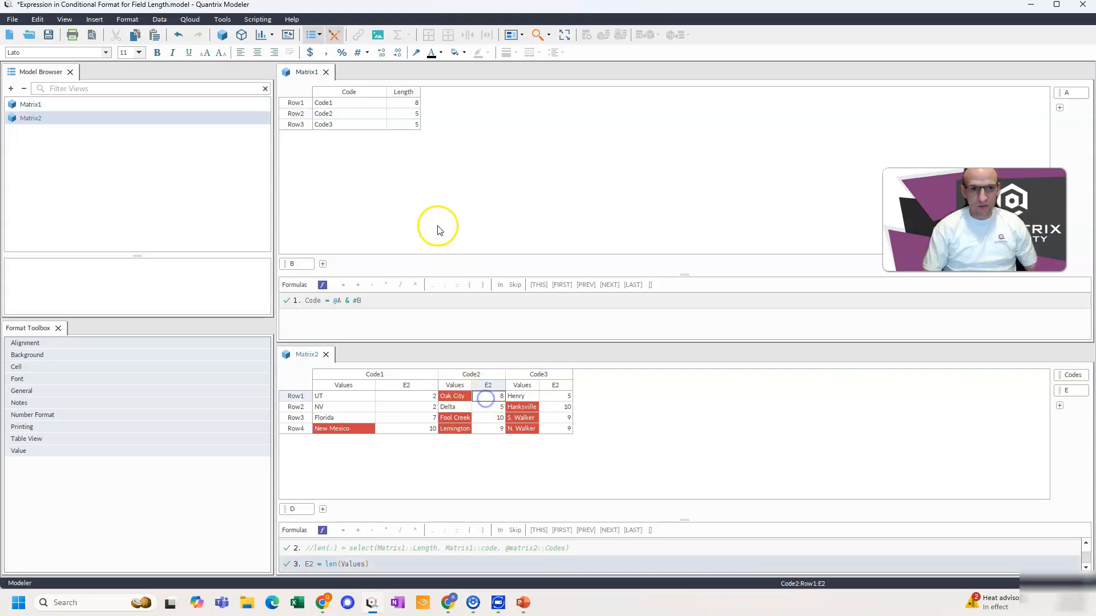
click(409, 114)
text(8)
key(Return)
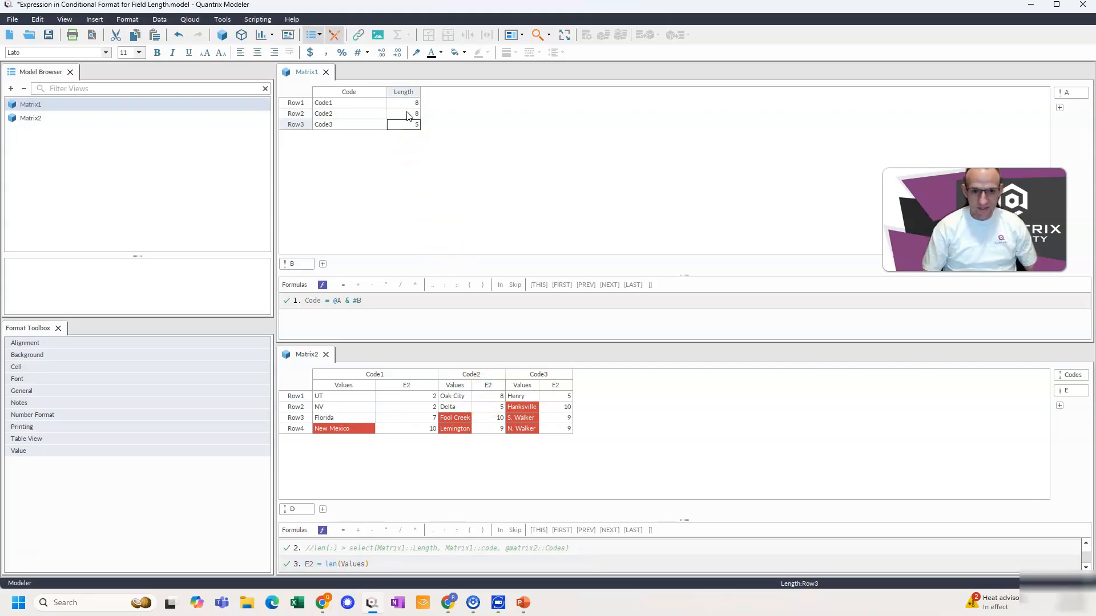
click(494, 397)
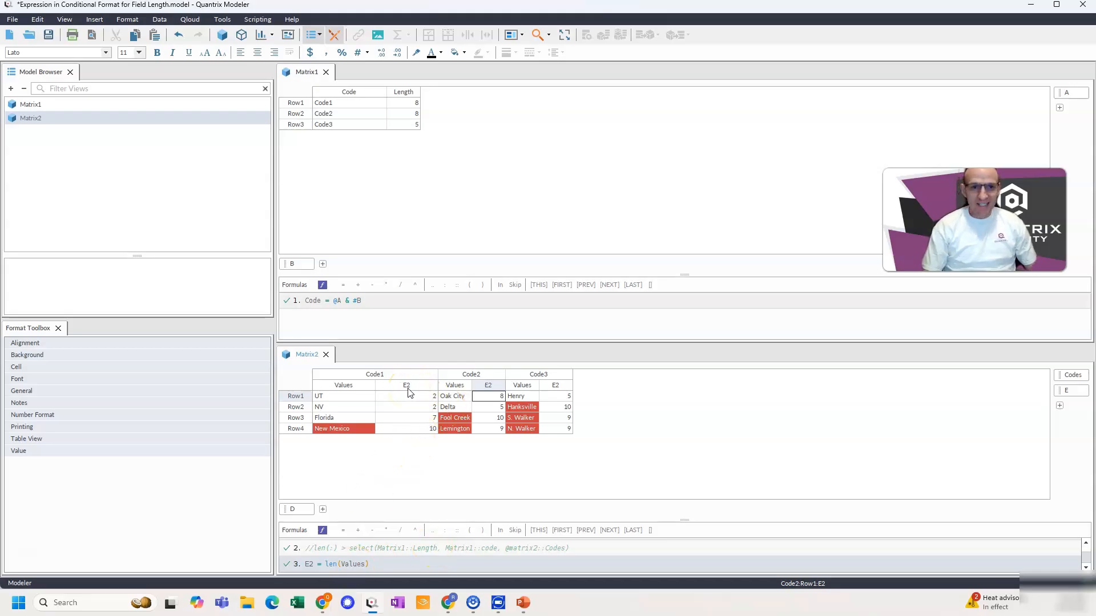
- Open the conditional format of the Values item in Matrix2
right_click(371, 388)
click(440, 422)
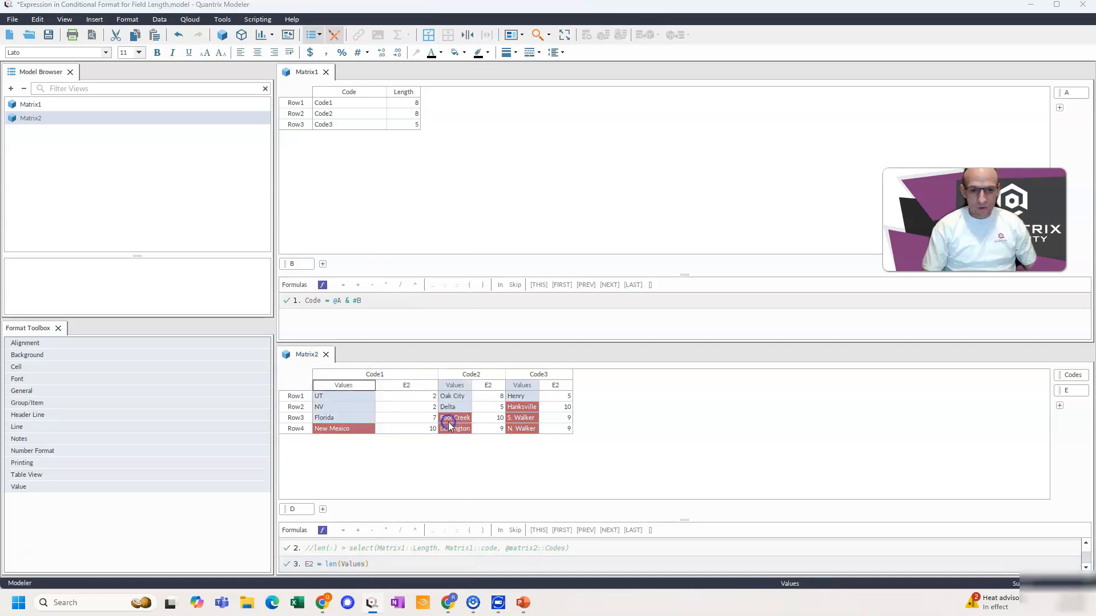